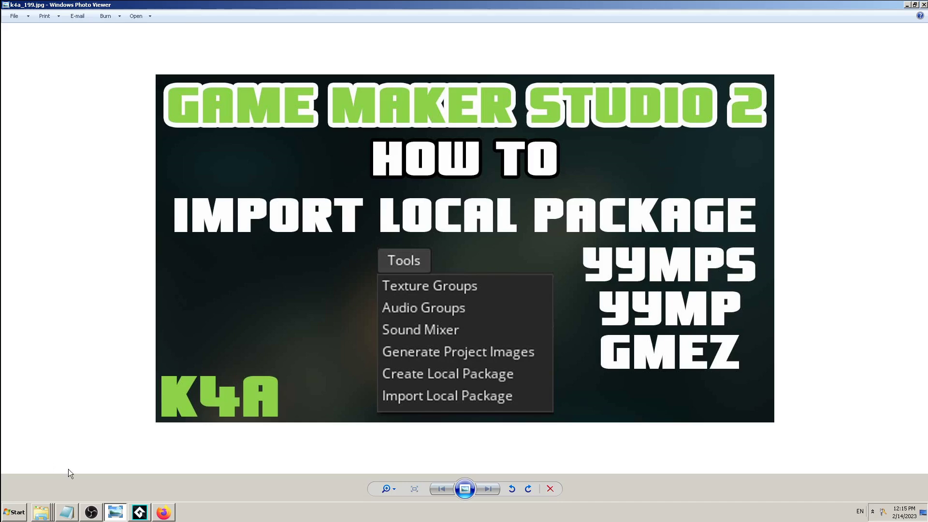
- Switch from Photo Viewer to the GameMaker Studio 2 project showing obj_game_manager's Escape event
{"action": "left_click", "coordinate": [101, 513]}
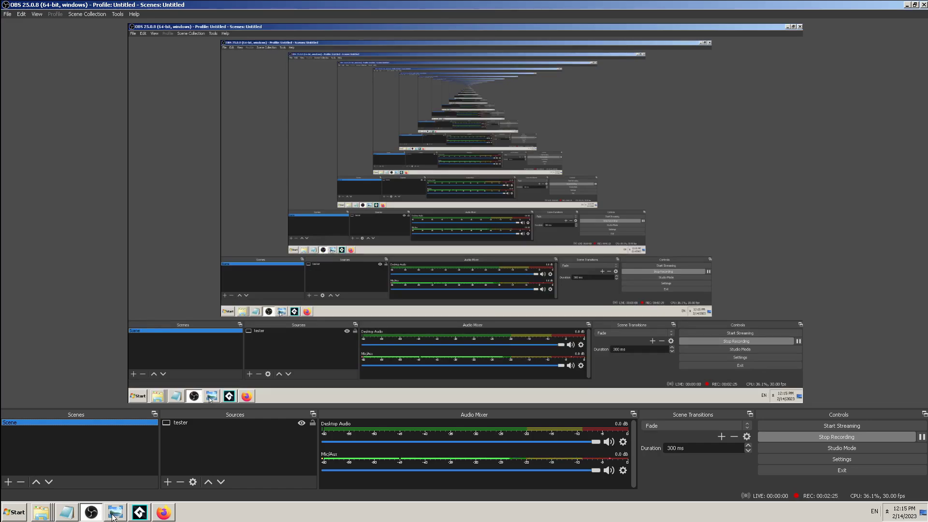
{"action": "left_click", "coordinate": [113, 513]}
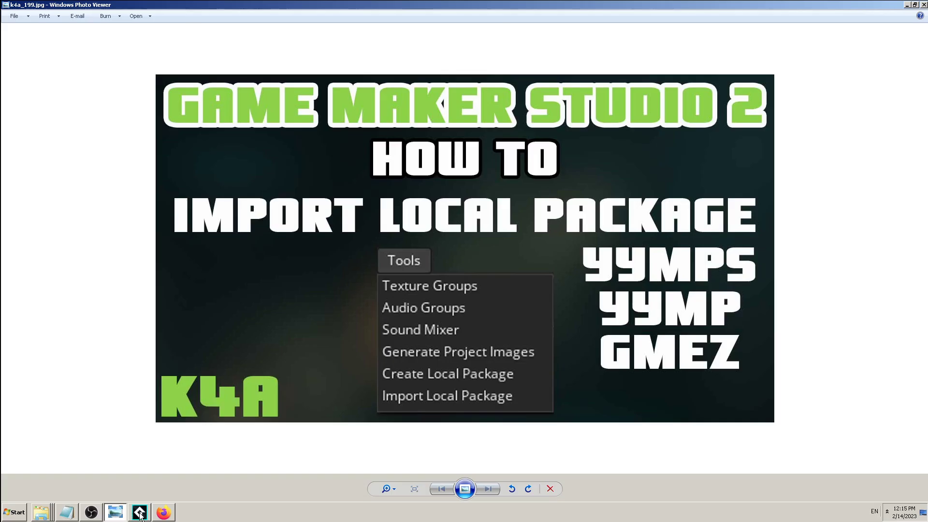
{"action": "left_click", "coordinate": [140, 513]}
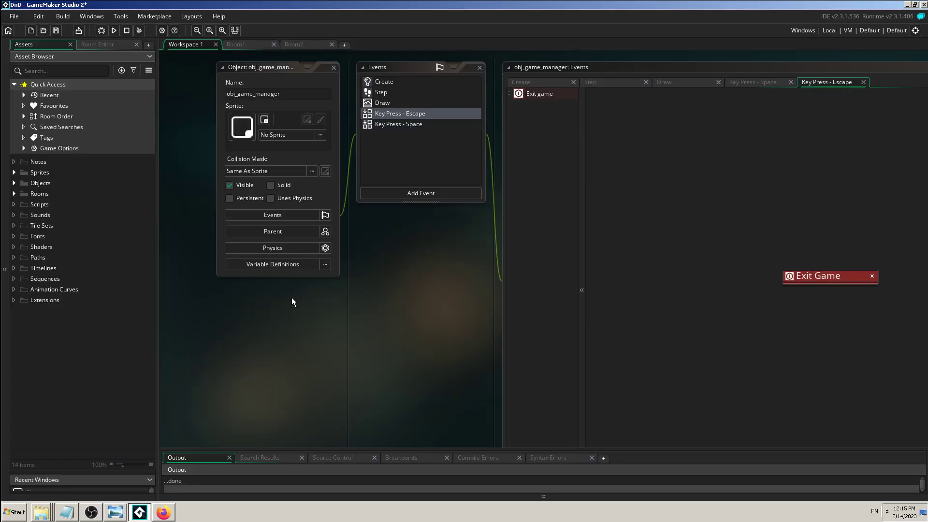
- Look over GameMaker's File menu commands, then return to the k4a_199.jpg image in Photo Viewer
{"action": "left_click", "coordinate": [18, 17]}
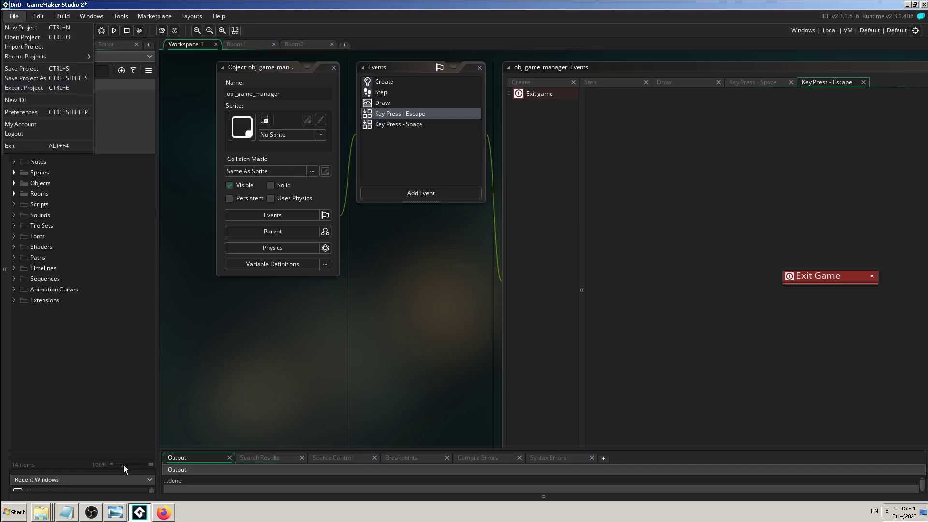
{"action": "left_click", "coordinate": [125, 513]}
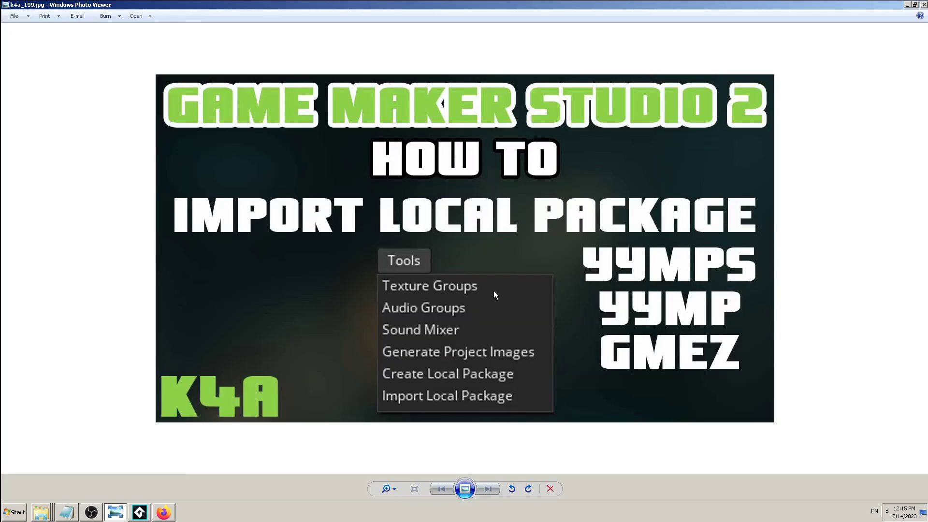
- Zoom into the YYMPS, YYMP and GMEZ text of k4a_199.jpg, then return to GameMaker
{"action": "scroll", "coordinate": [589, 268], "scroll_direction": "up", "scroll_amount": 5}
{"action": "scroll", "coordinate": [589, 268], "scroll_direction": "down", "scroll_amount": 2}
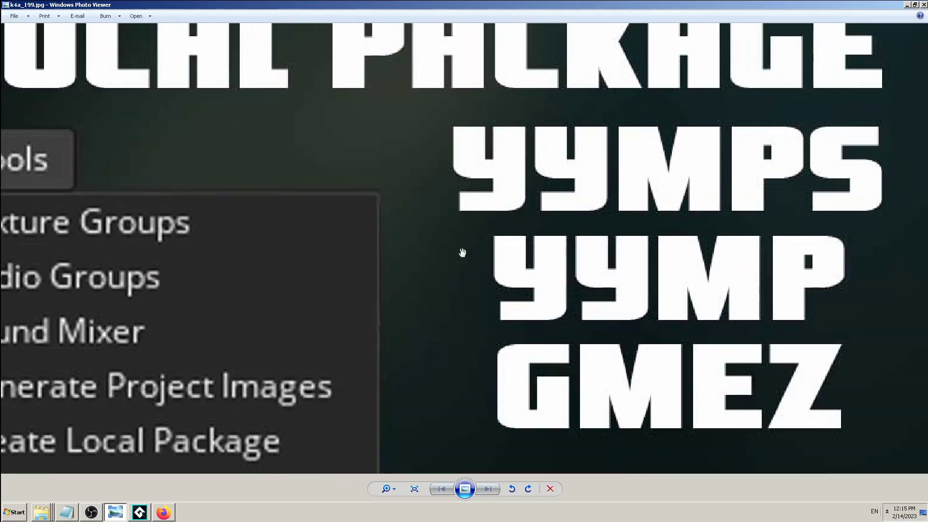
{"action": "scroll", "coordinate": [496, 242], "scroll_direction": "down", "scroll_amount": 1}
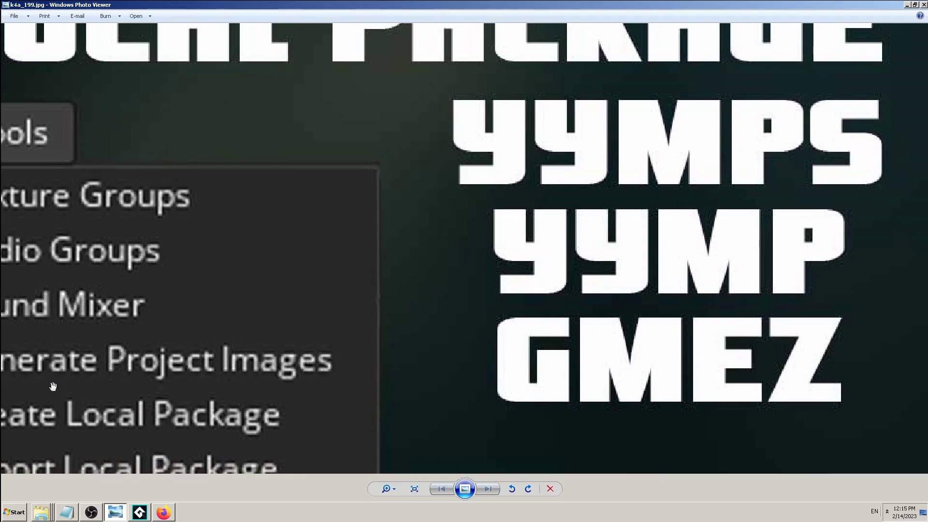
{"action": "left_click", "coordinate": [139, 512]}
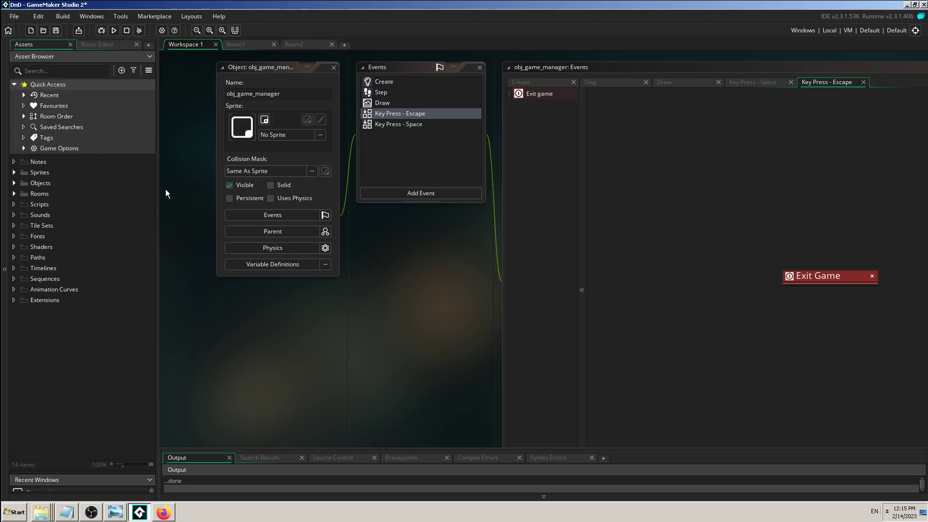
- Check which file types File > Import Project accepts, then cancel the project import
{"action": "left_click", "coordinate": [12, 17]}
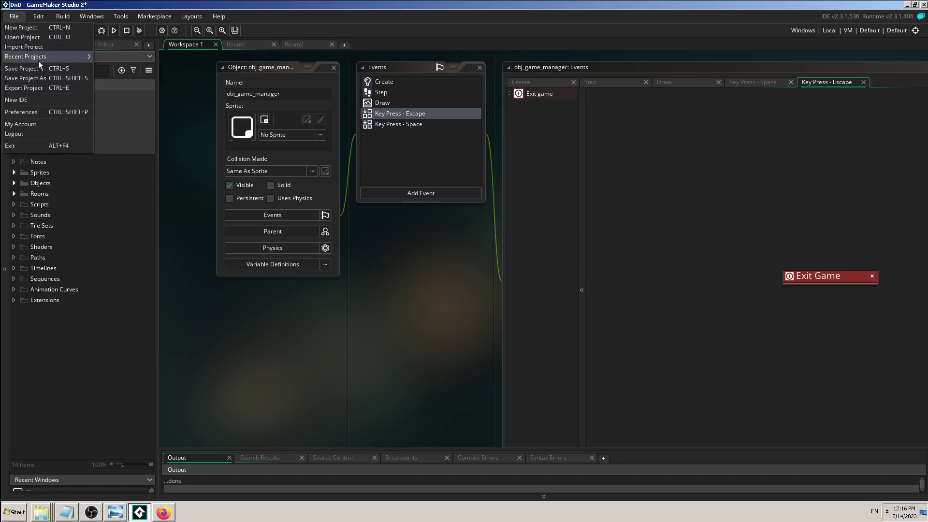
{"action": "left_click", "coordinate": [31, 45]}
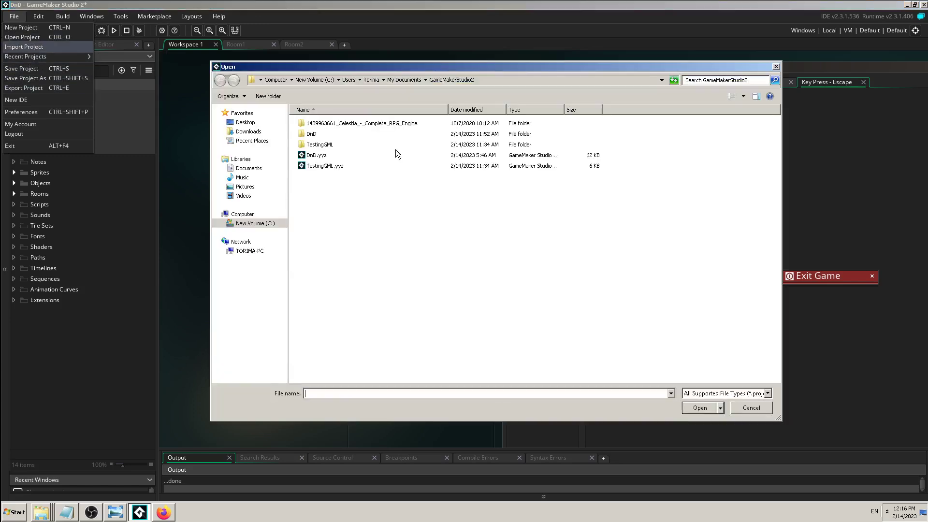
{"action": "left_click", "coordinate": [768, 394]}
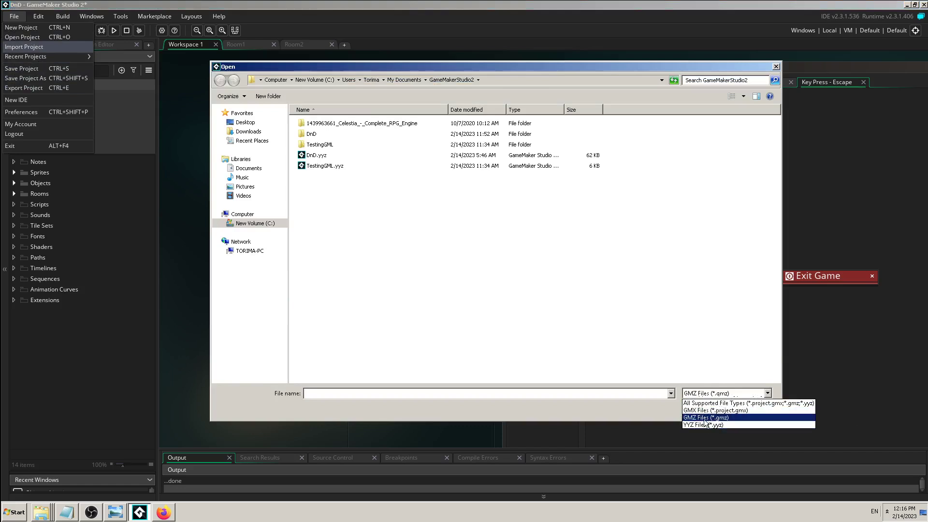
{"action": "left_click", "coordinate": [724, 403]}
{"action": "left_click", "coordinate": [744, 409]}
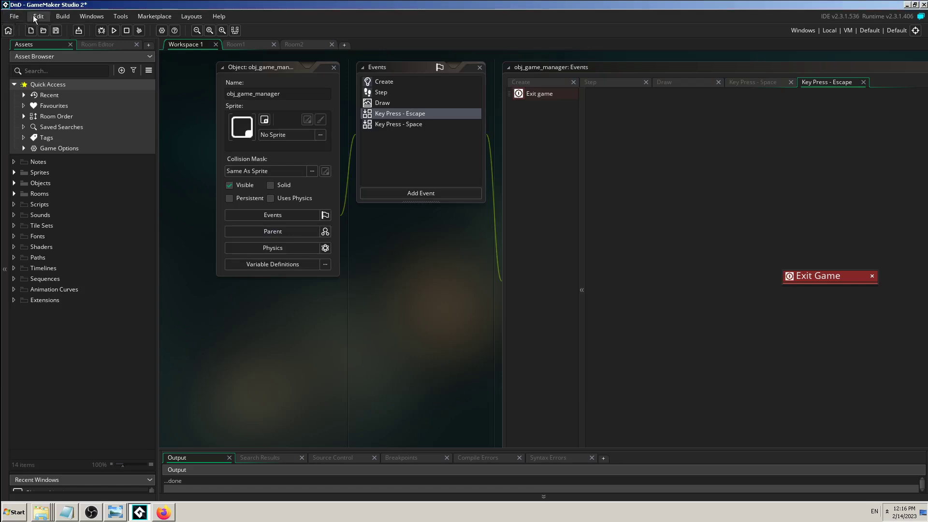
- Open the Tools > Import Local Package file picker, then zoom the title image in Photo Viewer
{"action": "left_click", "coordinate": [121, 17]}
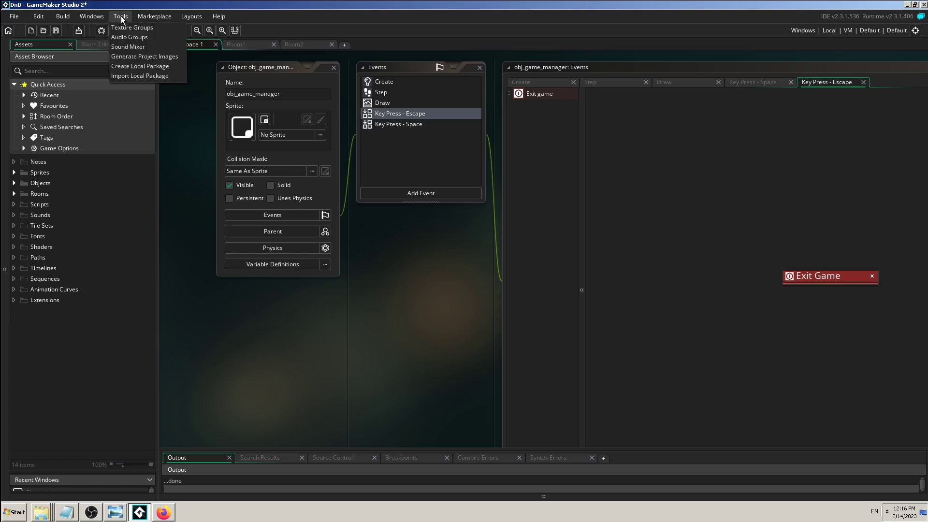
{"action": "left_click", "coordinate": [168, 76]}
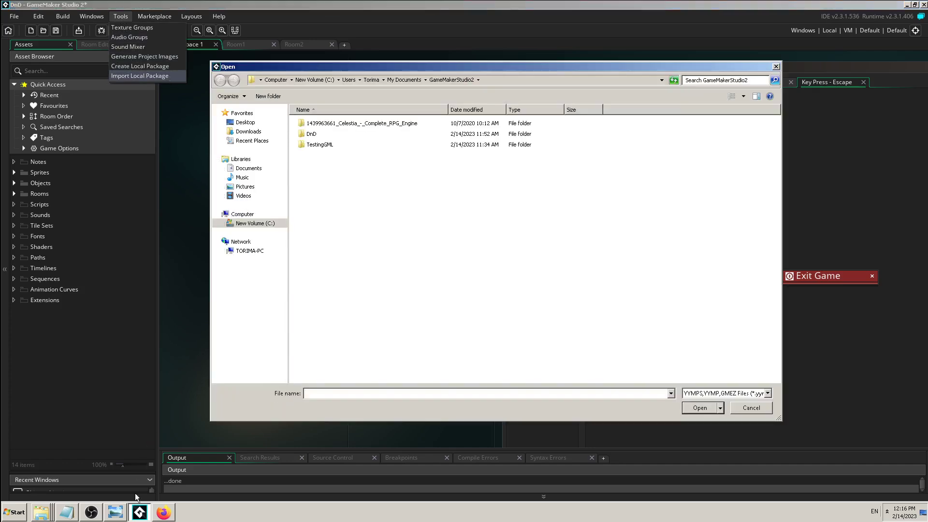
{"action": "left_click", "coordinate": [109, 516]}
{"action": "scroll", "coordinate": [594, 239], "scroll_direction": "up", "scroll_amount": 5}
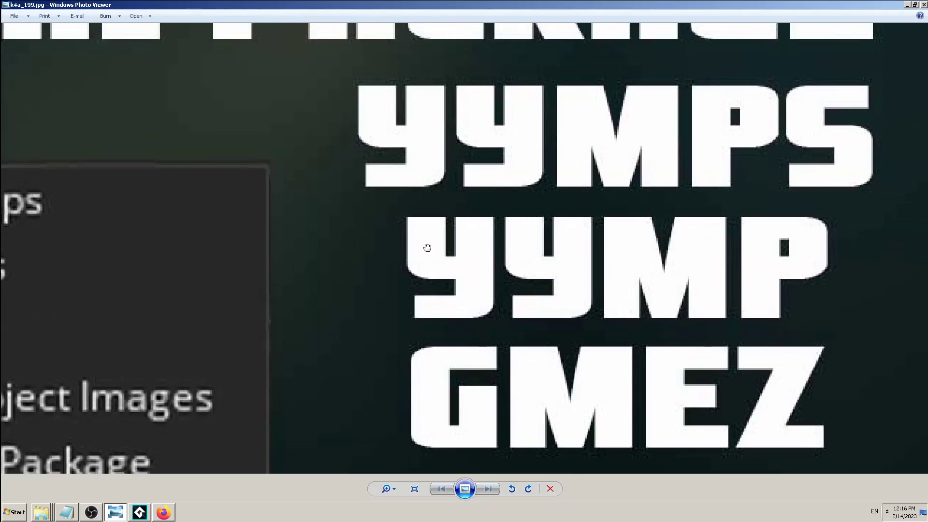
- Nudge the zoomed title image upward, then cancel GameMaker's local package file picker
{"action": "left_click_drag", "start_coordinate": [442, 223], "coordinate": [442, 211]}
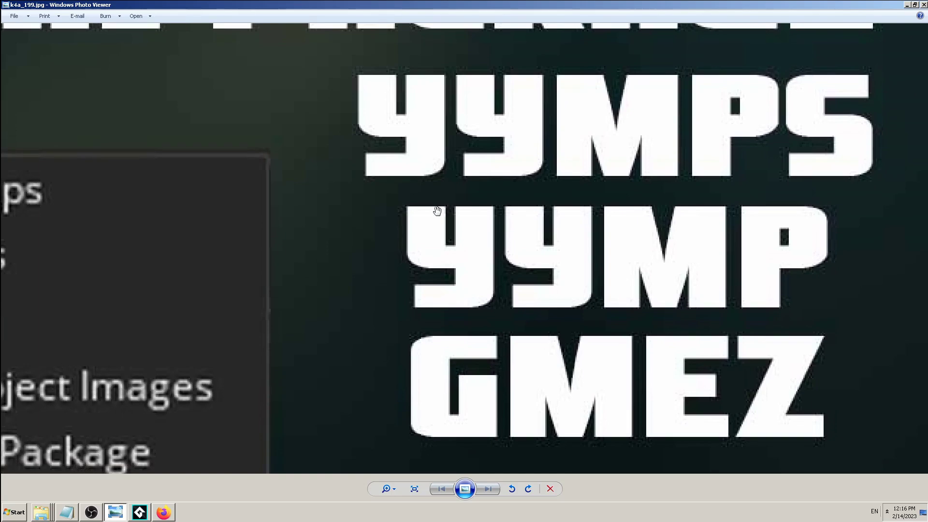
{"action": "left_click", "coordinate": [138, 514]}
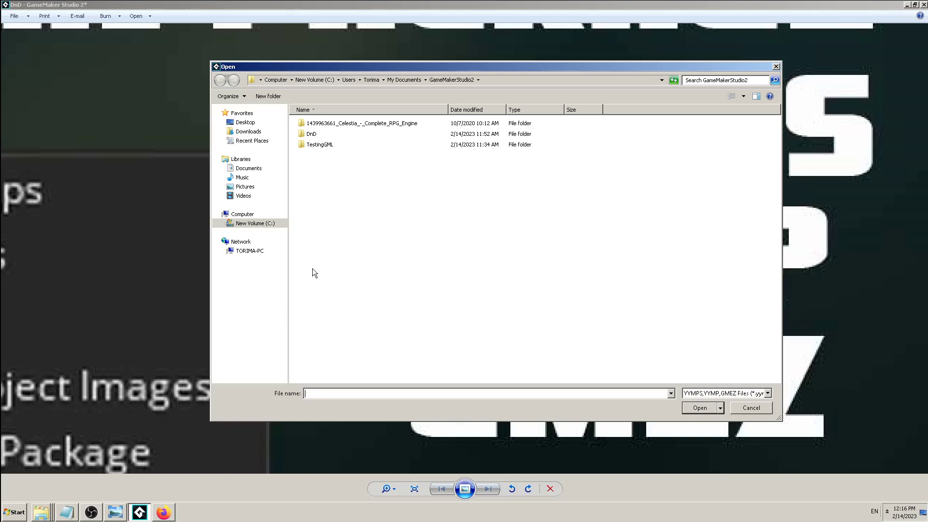
{"action": "left_click", "coordinate": [748, 408]}
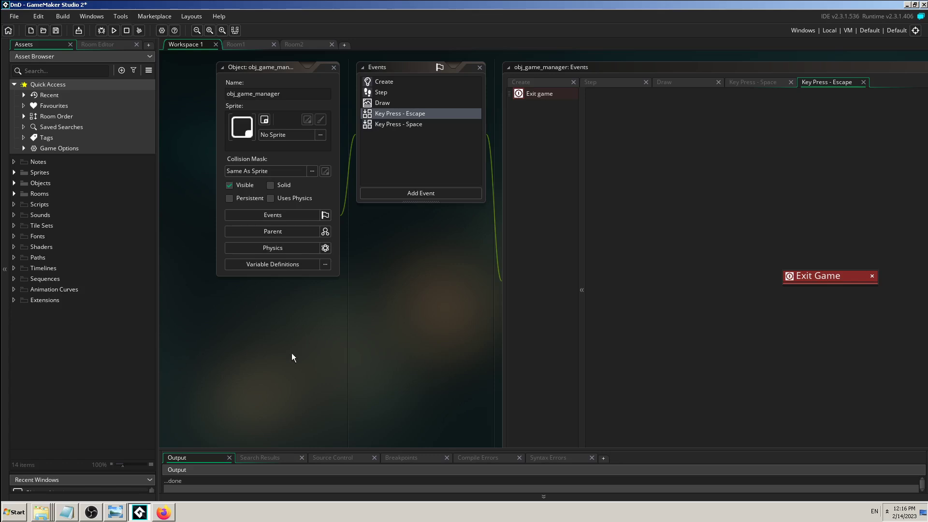
- Open Tools > Import Local Package, view its YYMPS/YYMP/GMEZ file filter, and cancel
{"action": "left_click", "coordinate": [119, 16]}
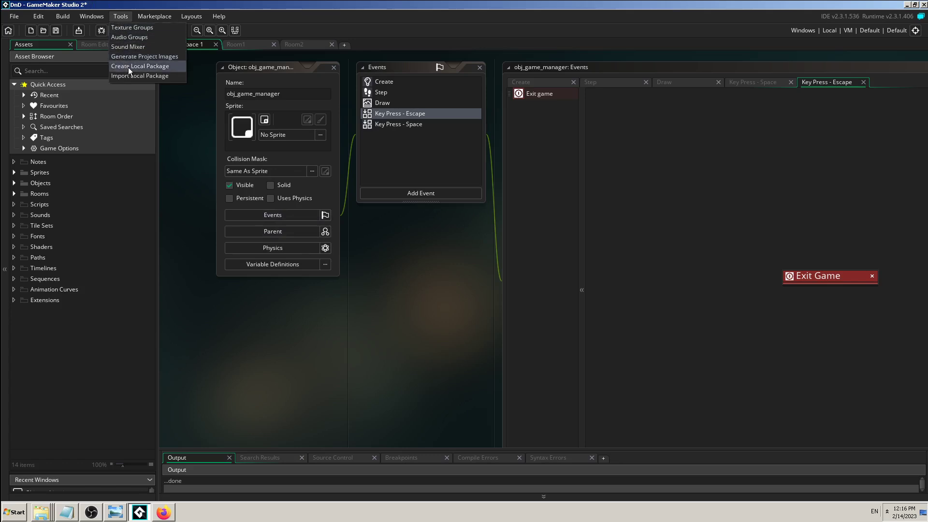
{"action": "left_click", "coordinate": [155, 75]}
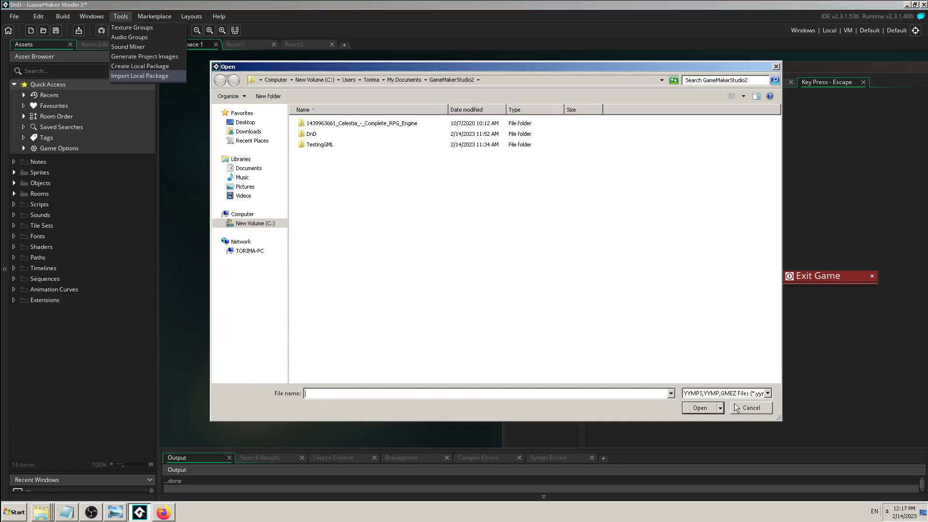
{"action": "left_click", "coordinate": [759, 393]}
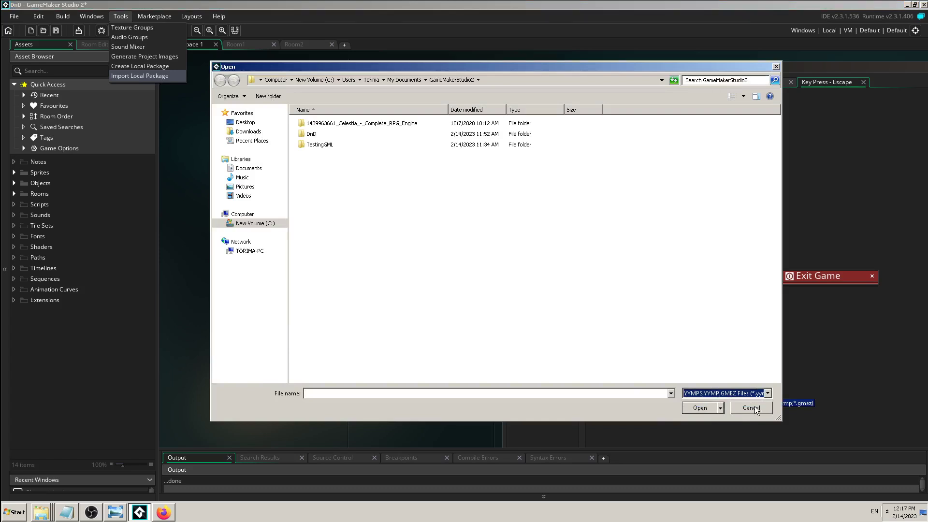
{"action": "left_click", "coordinate": [752, 409]}
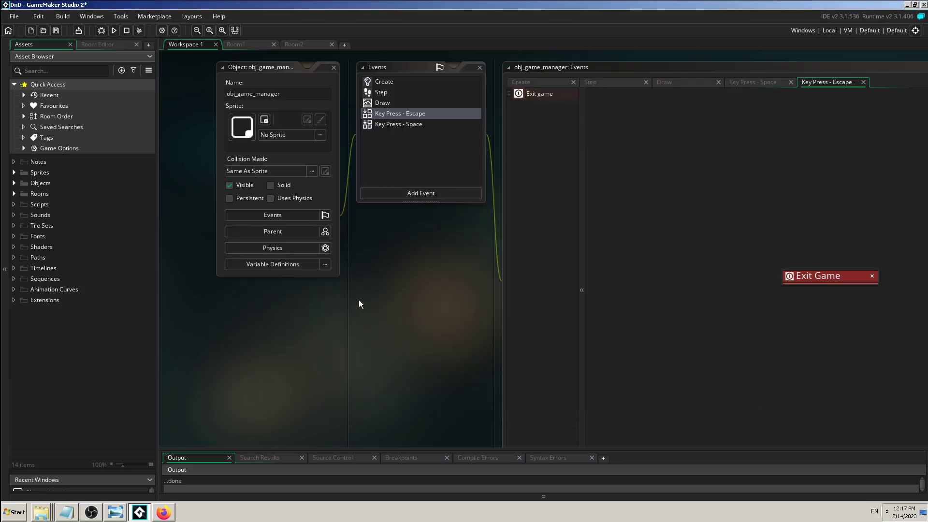
- Glance at the zoomed tutorial thumbnail in Photo Viewer, then return to the GameMaker project
{"action": "left_click", "coordinate": [116, 513]}
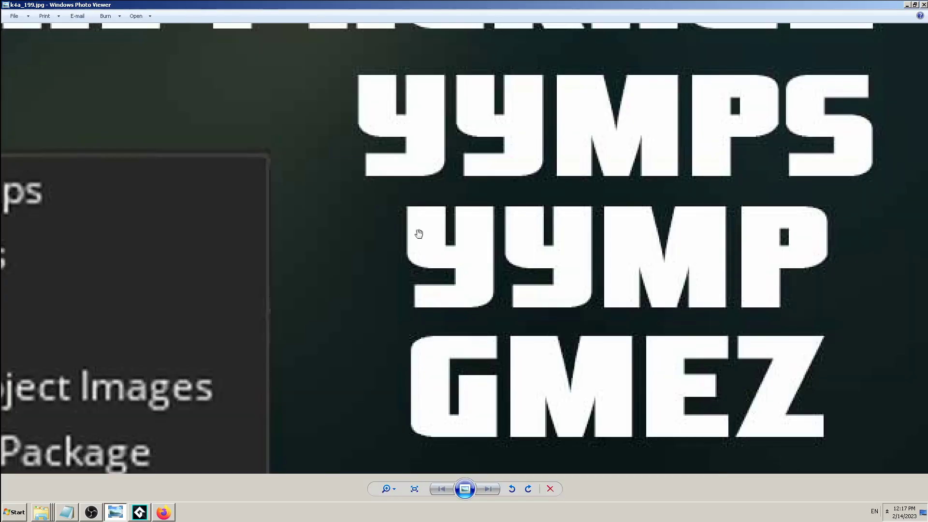
{"action": "scroll", "coordinate": [408, 260], "scroll_direction": "up", "scroll_amount": 1}
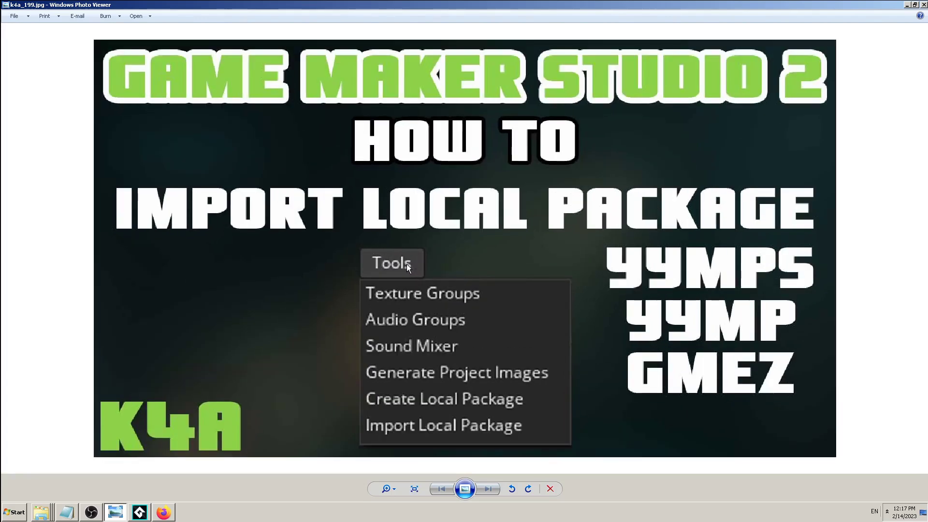
{"action": "left_click", "coordinate": [140, 512]}
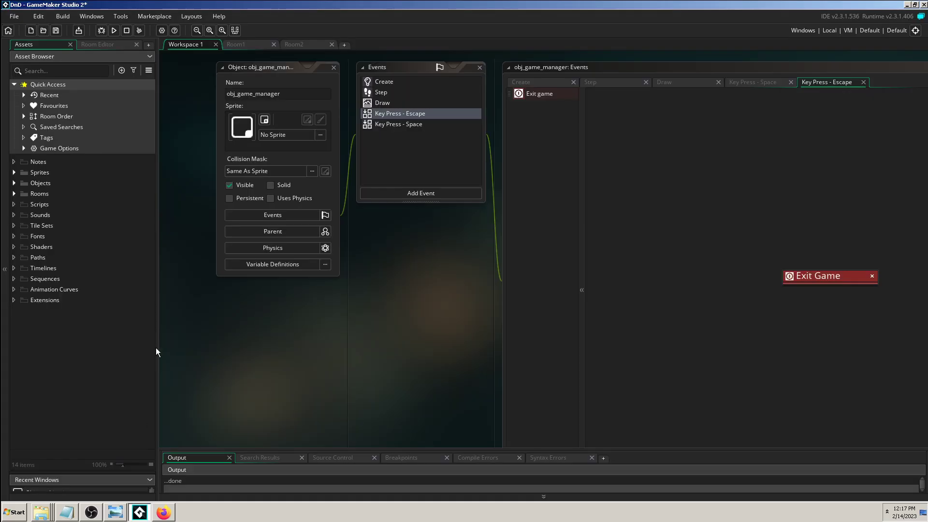
- Collapse the Asset Browser's Quick Access group so the folder list starts with Notes
{"action": "left_click", "coordinate": [13, 17]}
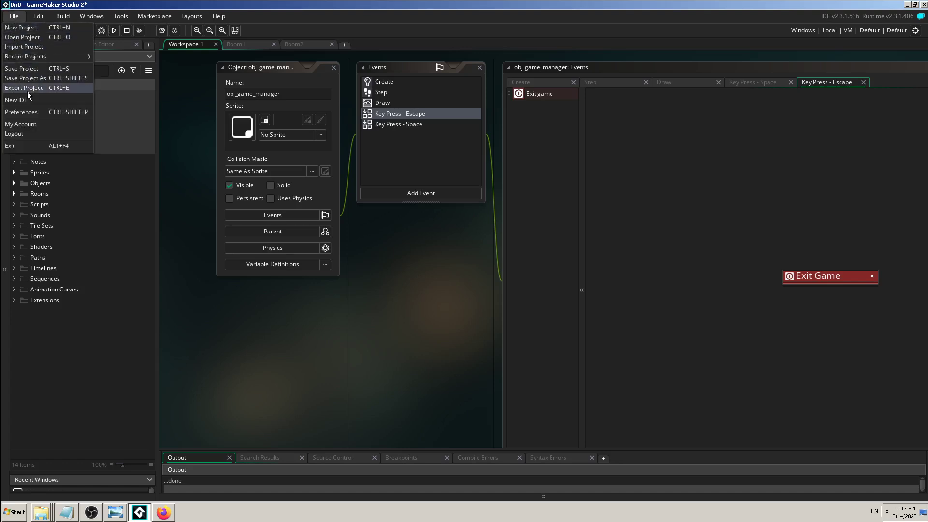
{"action": "mouse_move", "coordinate": [117, 19]}
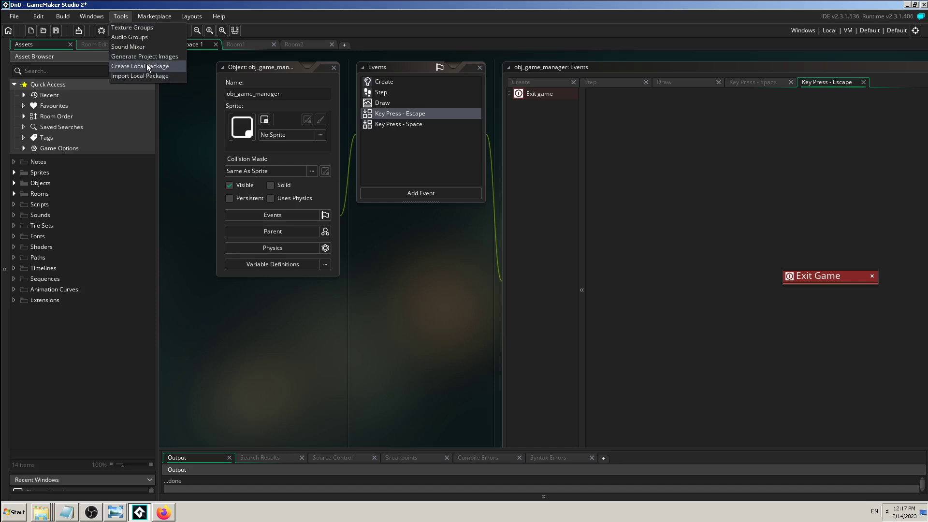
{"action": "left_click", "coordinate": [183, 161]}
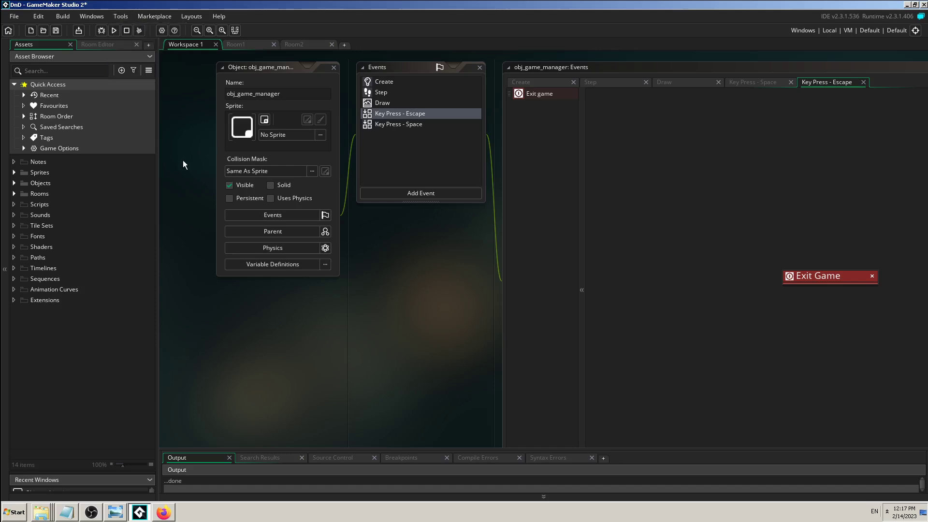
{"action": "left_click", "coordinate": [14, 84]}
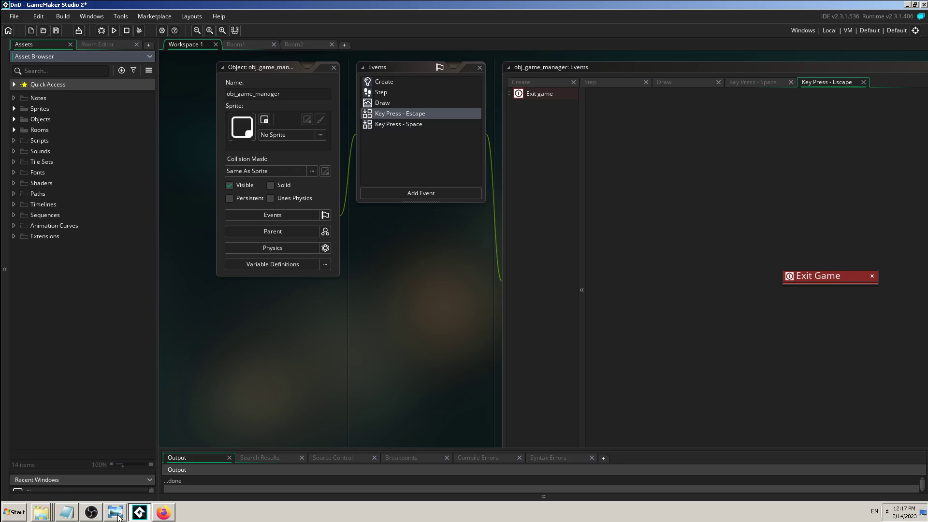
{"action": "left_click", "coordinate": [164, 512]}
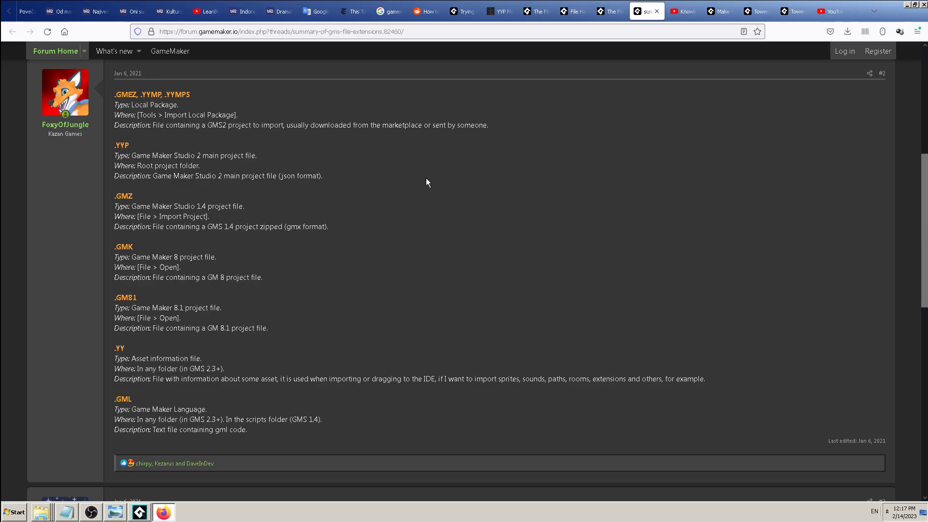
- Read the GameMaker forum thread on file extensions, then return to Knowledge For All's Videos page
{"action": "left_click", "coordinate": [683, 11]}
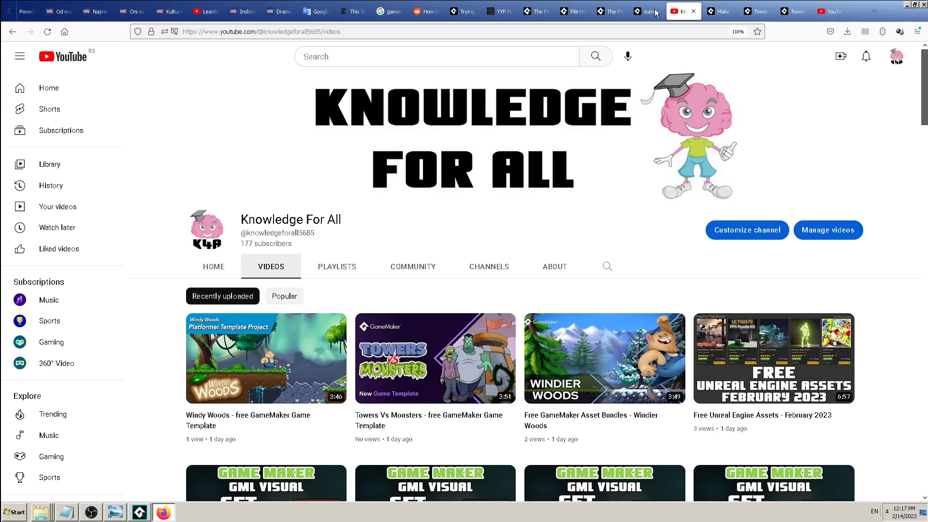
{"action": "left_click", "coordinate": [639, 12]}
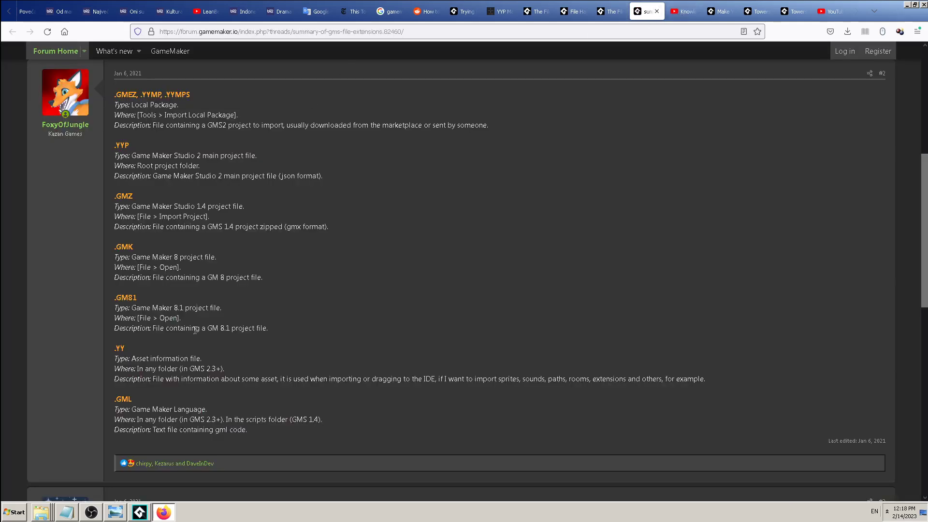
{"action": "left_click", "coordinate": [683, 12]}
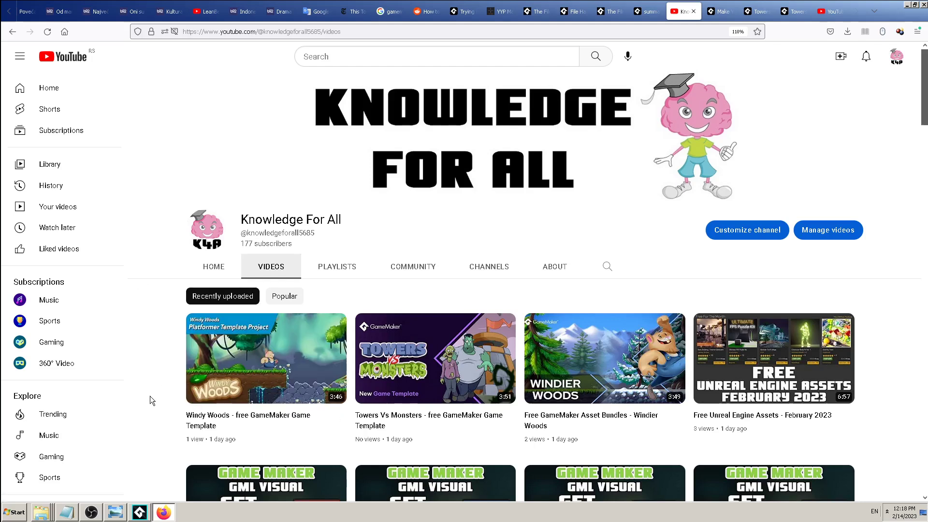
{"action": "left_click", "coordinate": [41, 516]}
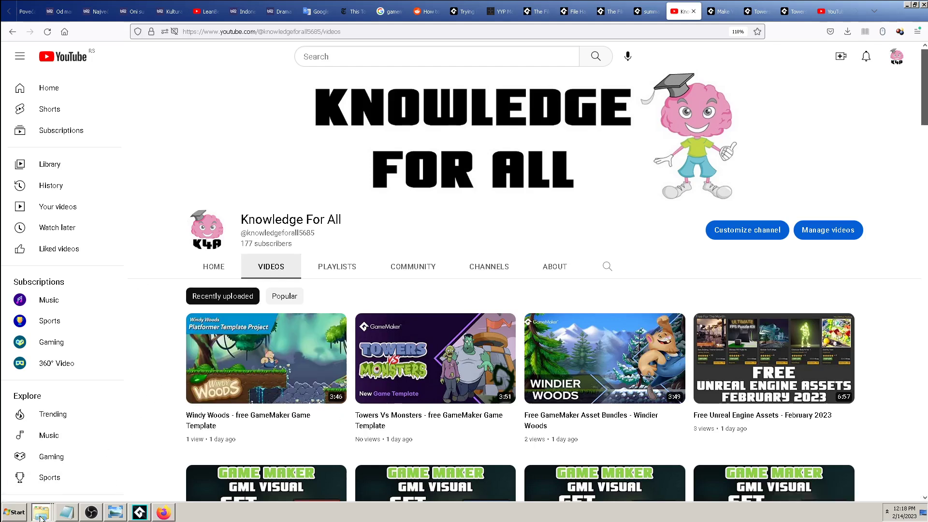
{"action": "left_click", "coordinate": [313, 177]}
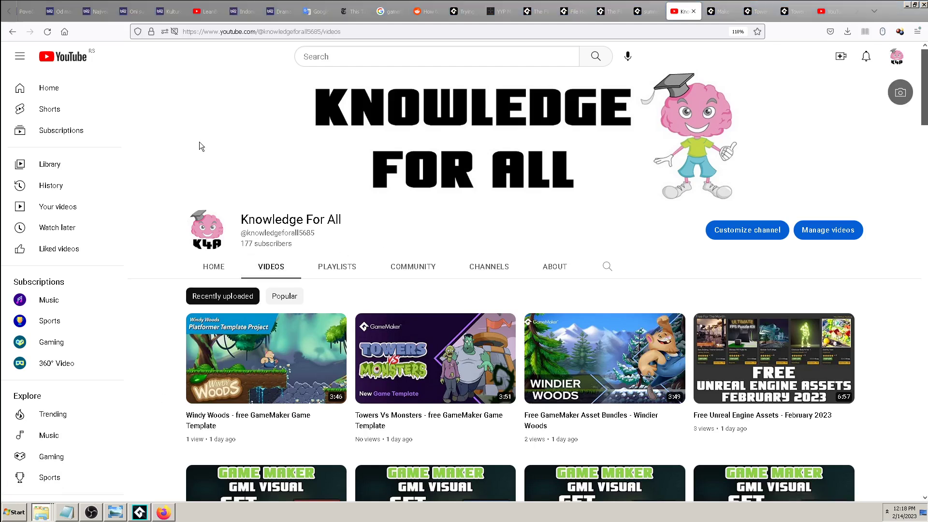
- View the gamemaker.io Towers vs. Monsters template blog page and scroll through it
{"action": "key", "text": "ctrl+t"}
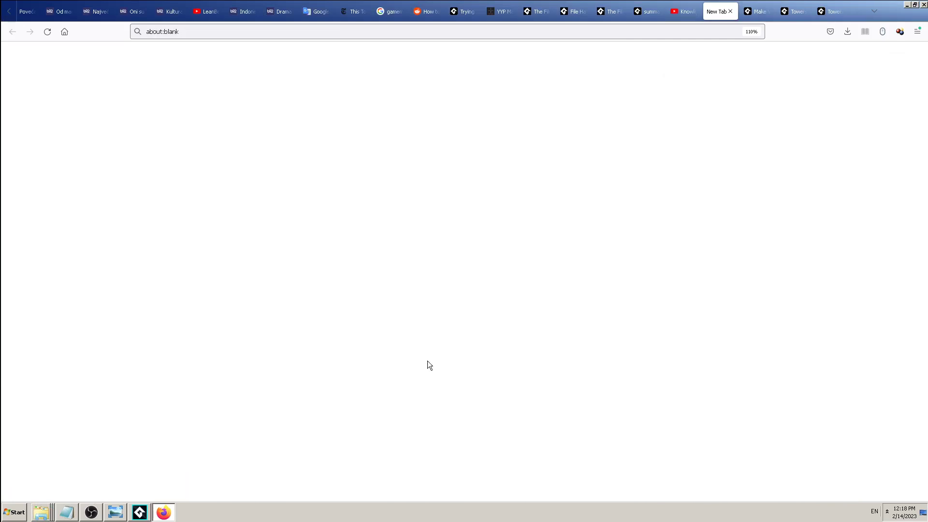
{"action": "left_click", "coordinate": [757, 11]}
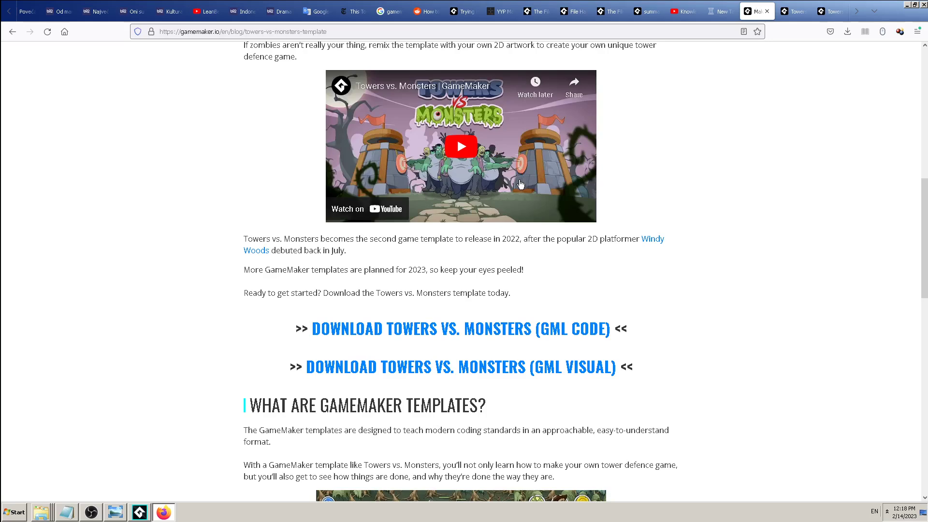
{"action": "scroll", "coordinate": [623, 177], "scroll_direction": "up", "scroll_amount": 2}
{"action": "scroll", "coordinate": [622, 177], "scroll_direction": "up", "scroll_amount": 1}
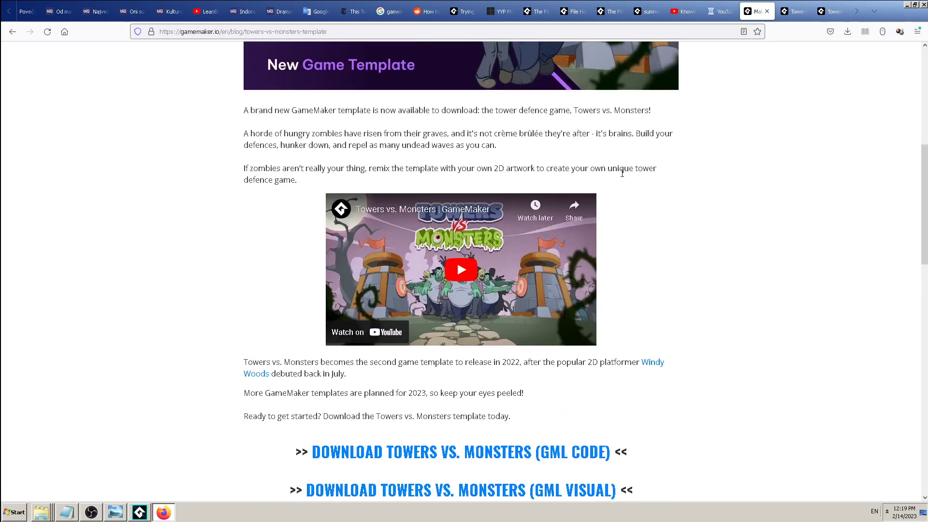
{"action": "scroll", "coordinate": [622, 176], "scroll_direction": "down", "scroll_amount": 3}
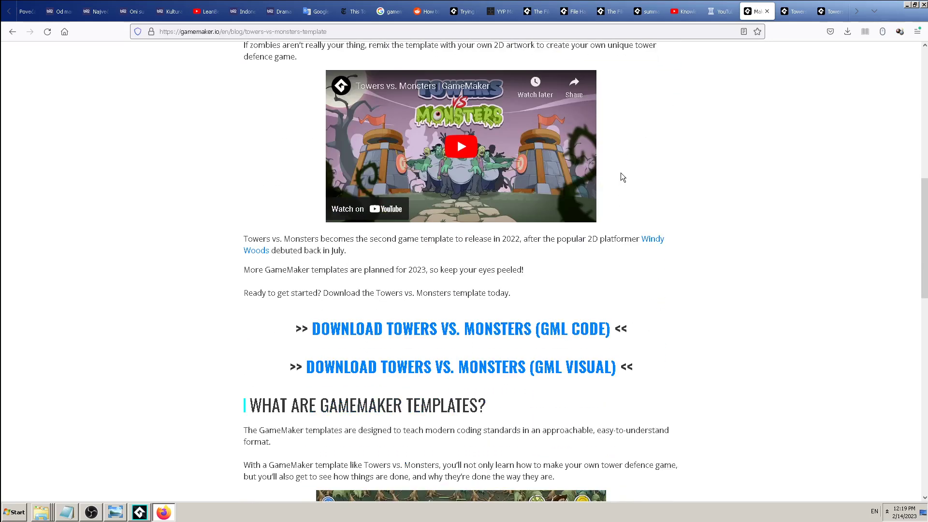
- Bring up the k4a_199.jpg tutorial image in Photo Viewer and zoom into it
{"action": "left_click", "coordinate": [115, 512]}
{"action": "scroll", "coordinate": [680, 310], "scroll_direction": "up", "scroll_amount": 2}
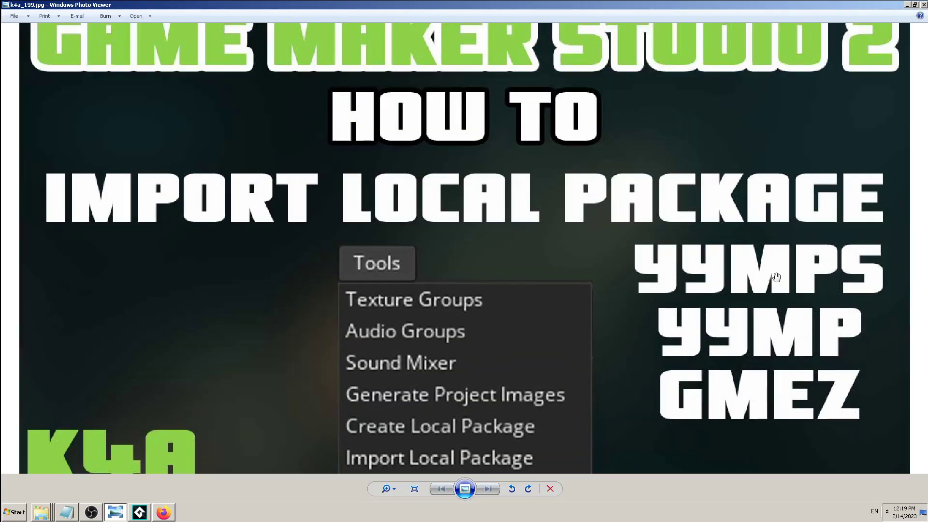
{"action": "left_click", "coordinate": [141, 512]}
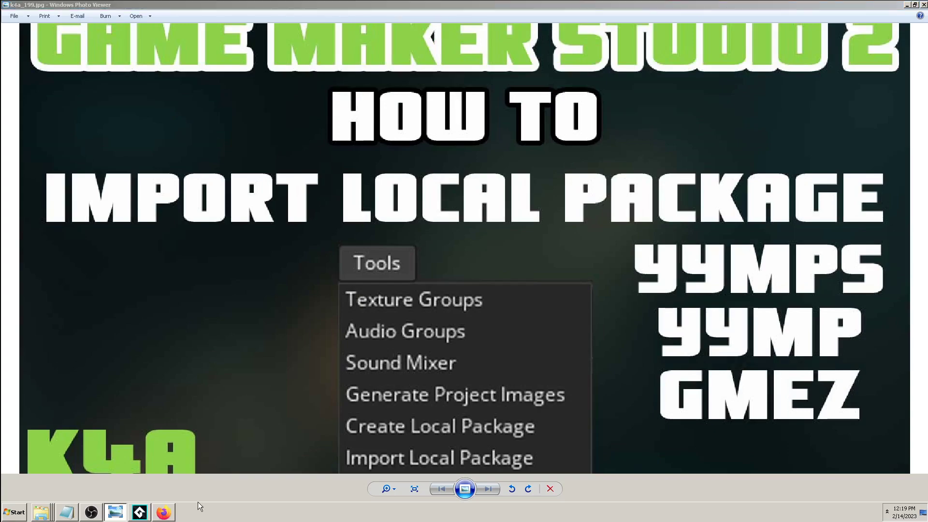